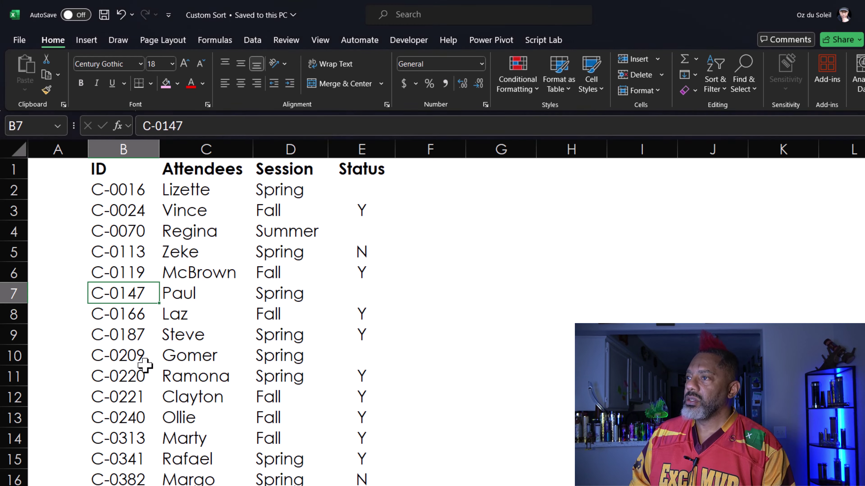
Sort the attendee rows A to Z by the Attendees column.
click(178, 237)
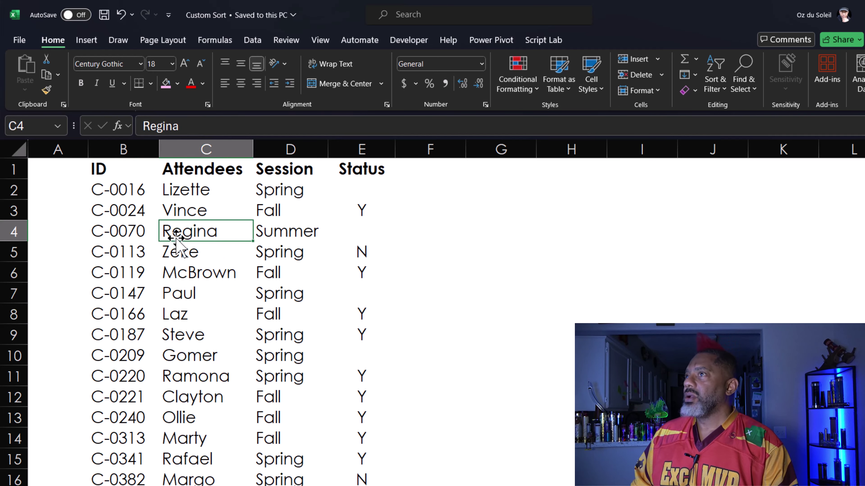
click(253, 42)
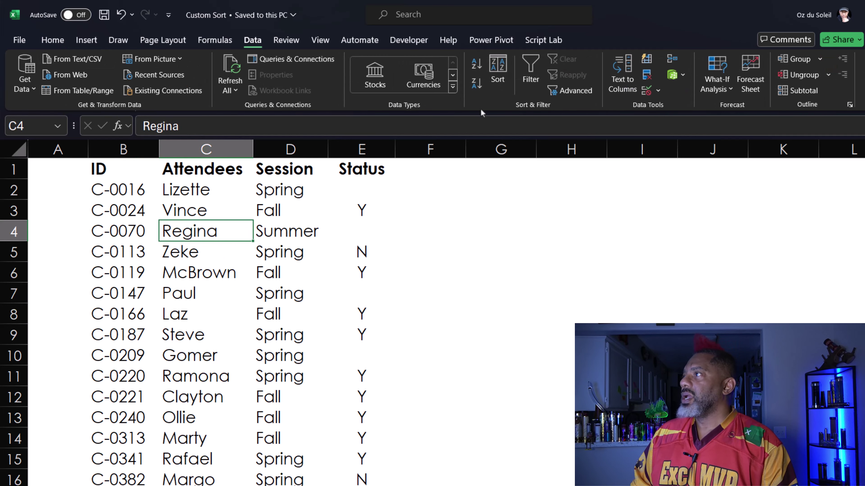
click(476, 64)
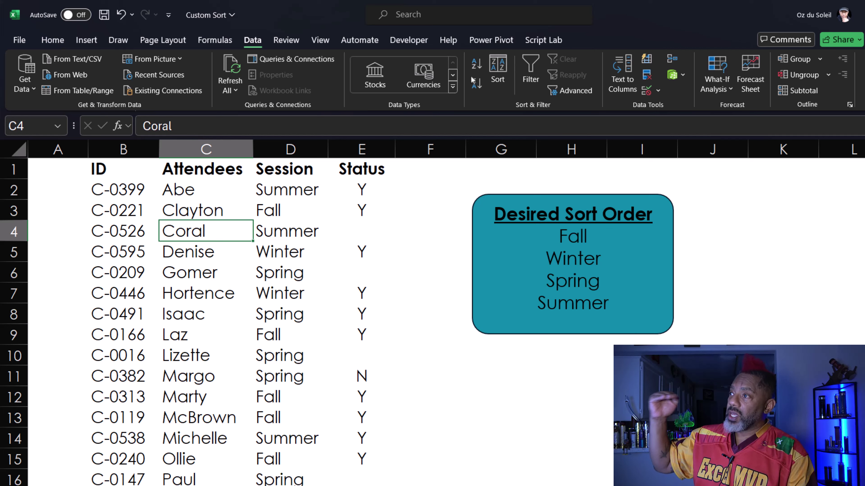
Re-sort the rows A to Z by the Session column.
click(290, 254)
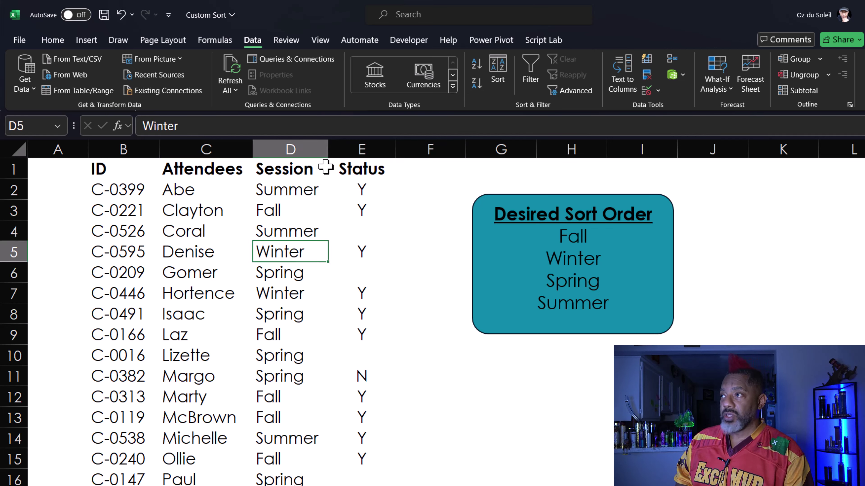
click(477, 63)
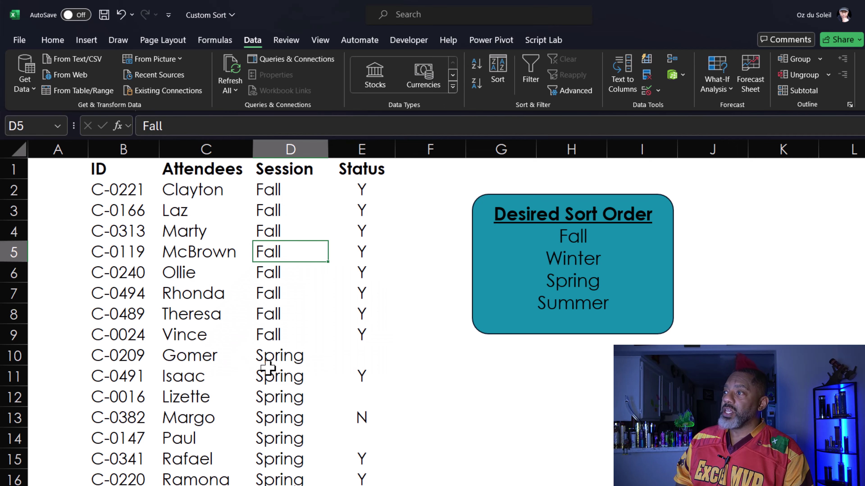
scroll(268, 367, down, 6)
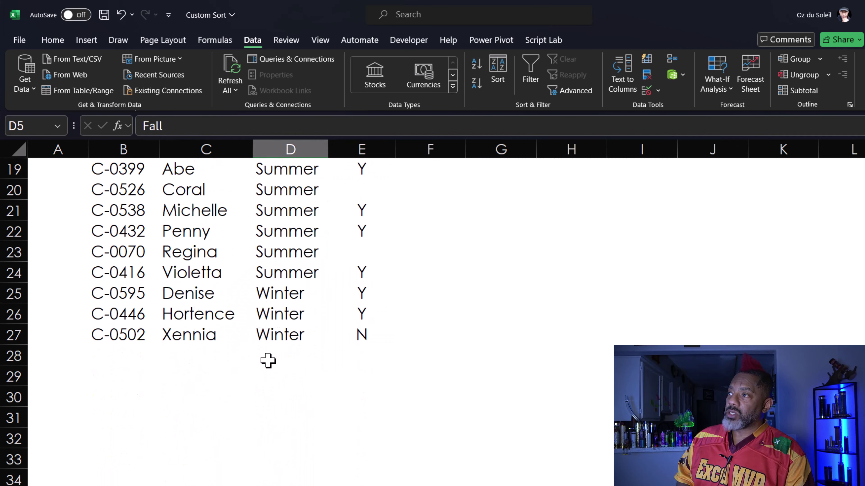
scroll(268, 361, up, 6)
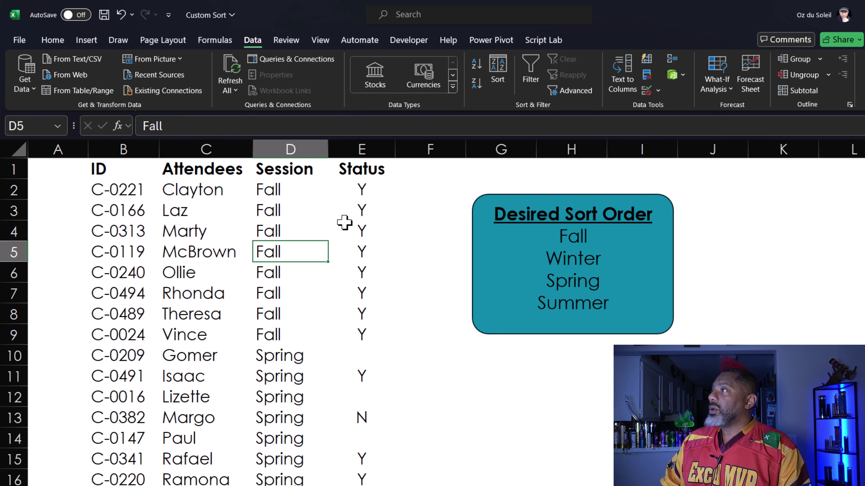
In Sort's Custom Lists, start a new list with the entries Fall, Winter, Spring, Summer.
click(498, 69)
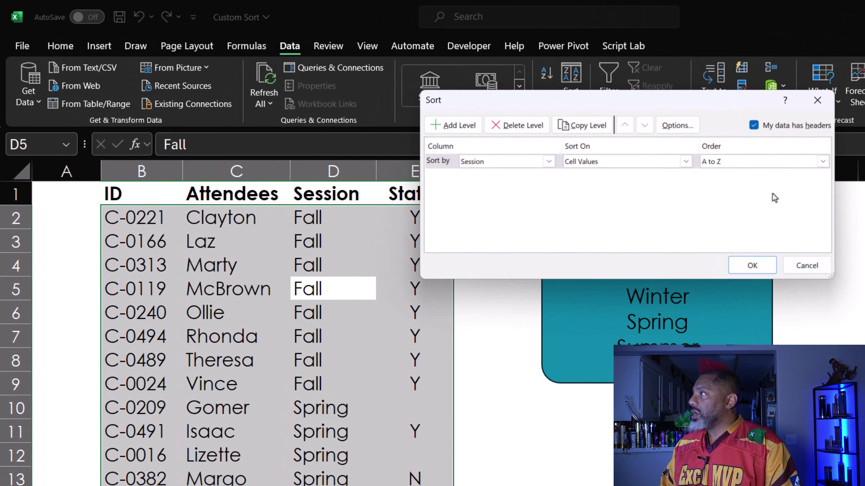
click(822, 161)
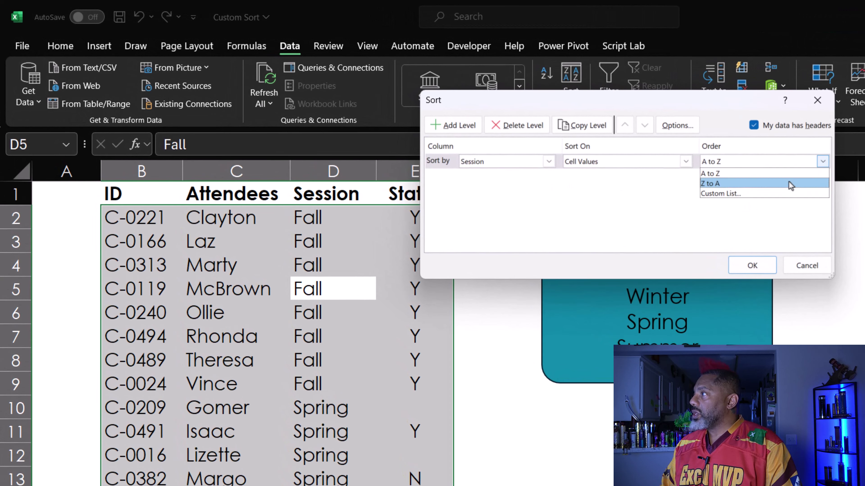
click(780, 197)
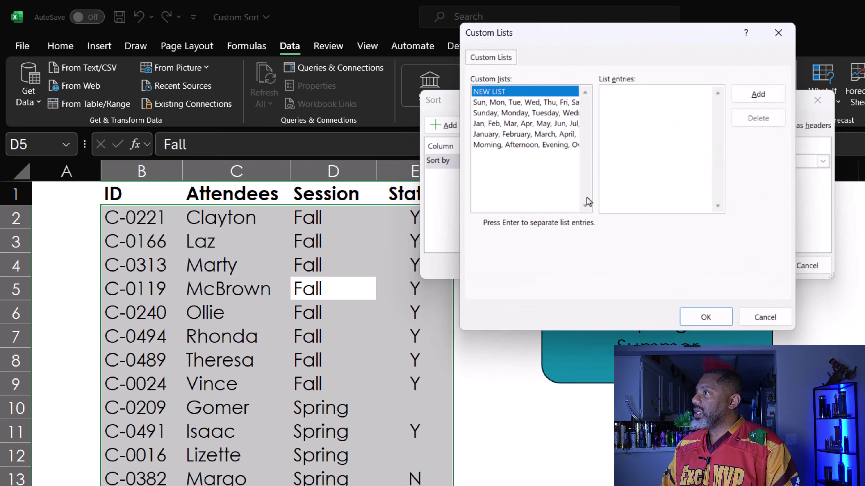
click(756, 96)
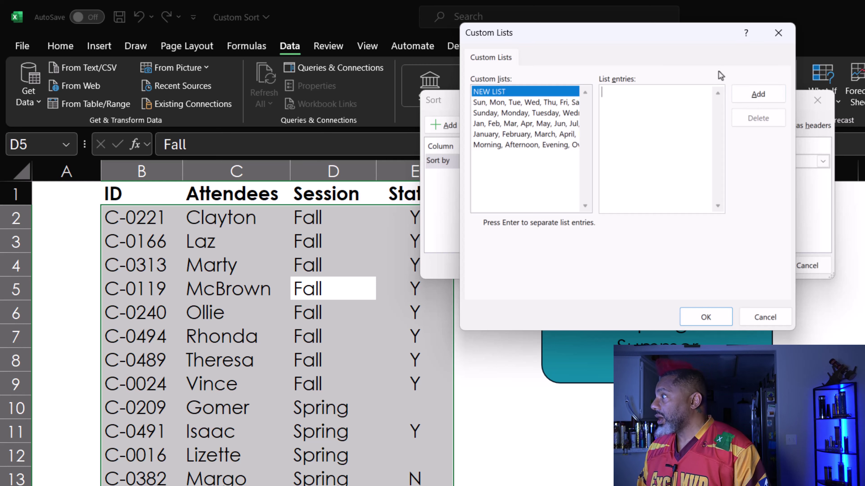
drag(697, 29, 583, 51)
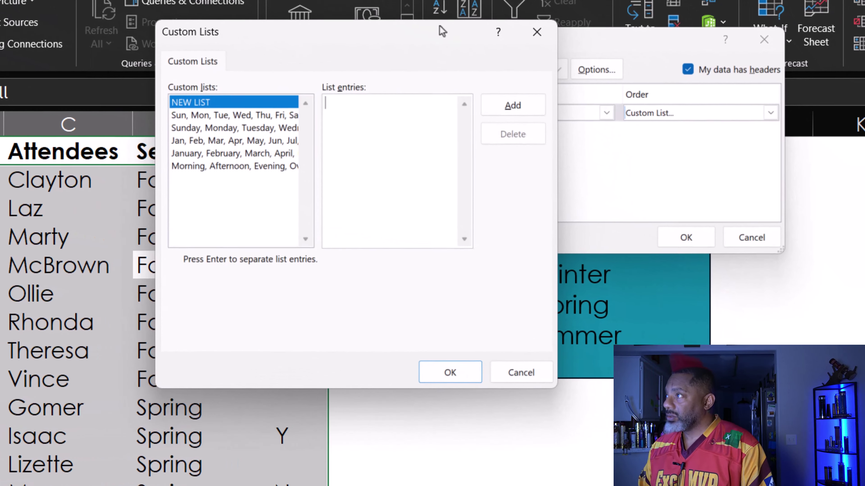
text(Fall)
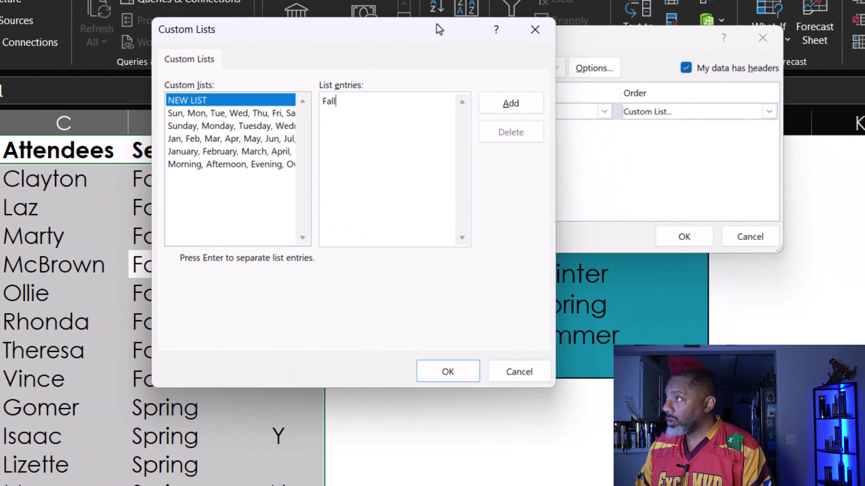
text(, )
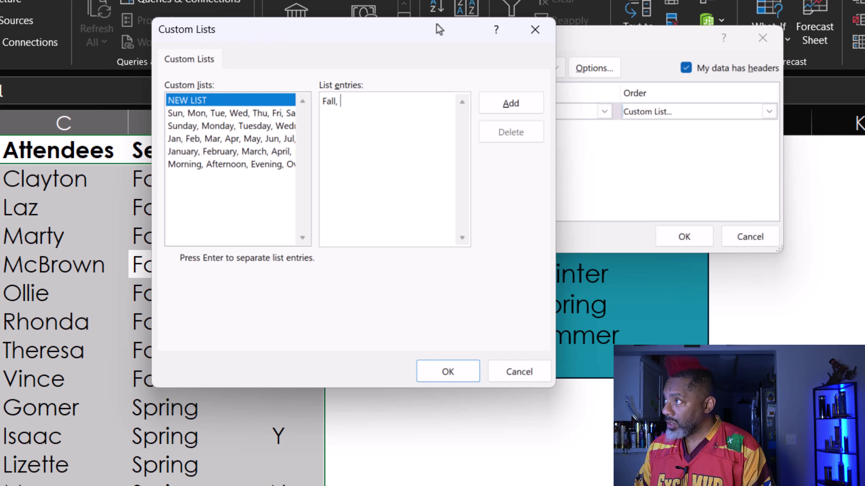
text(Winter)
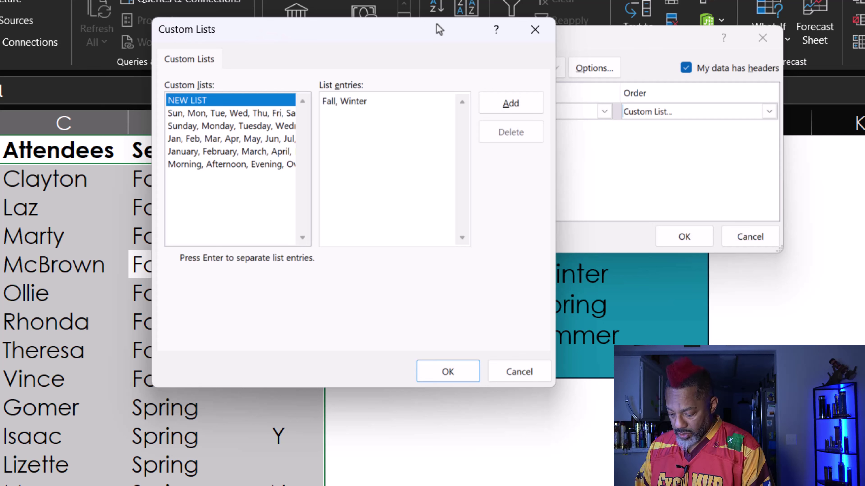
text(, Spring)
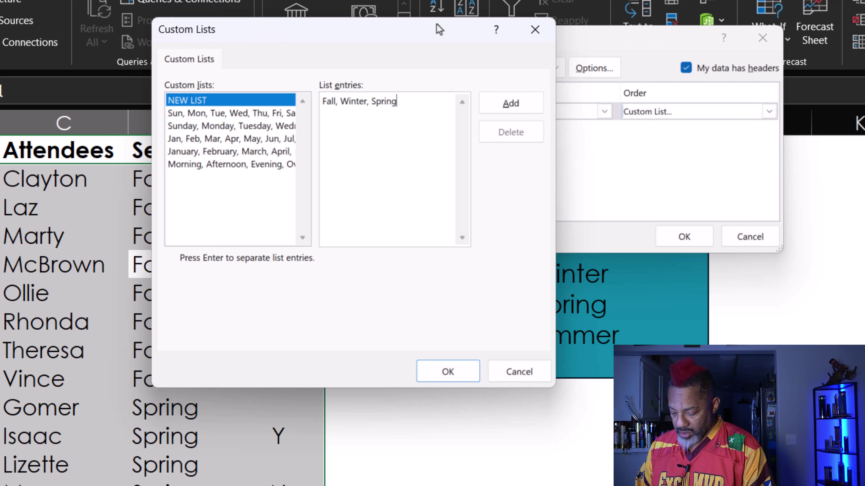
text(, S)
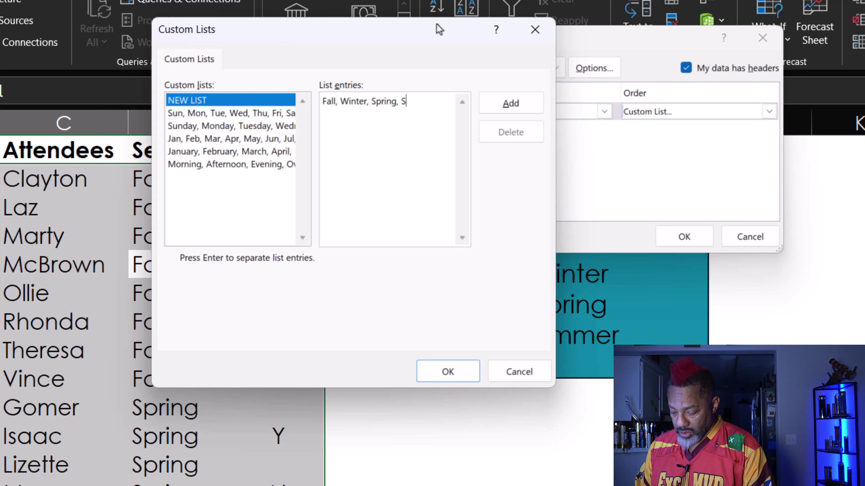
text(ummer)
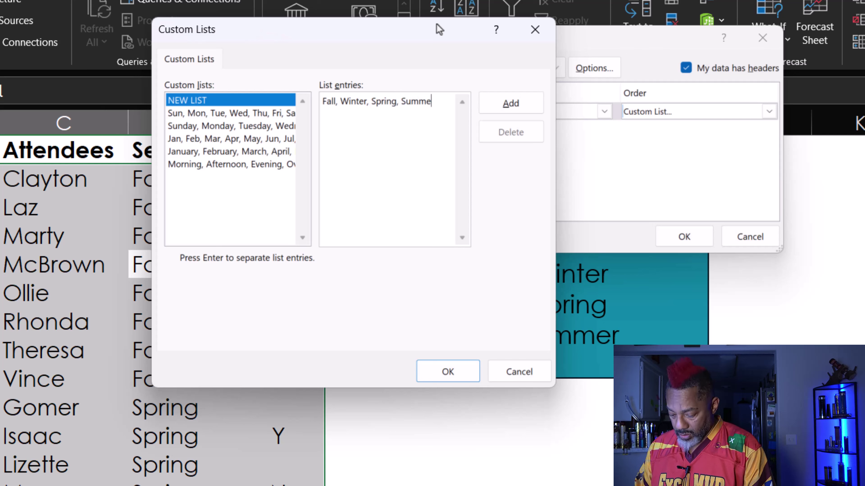
Add the Fall, Winter, Spring, Summer list and apply it as the Session sort order.
click(511, 97)
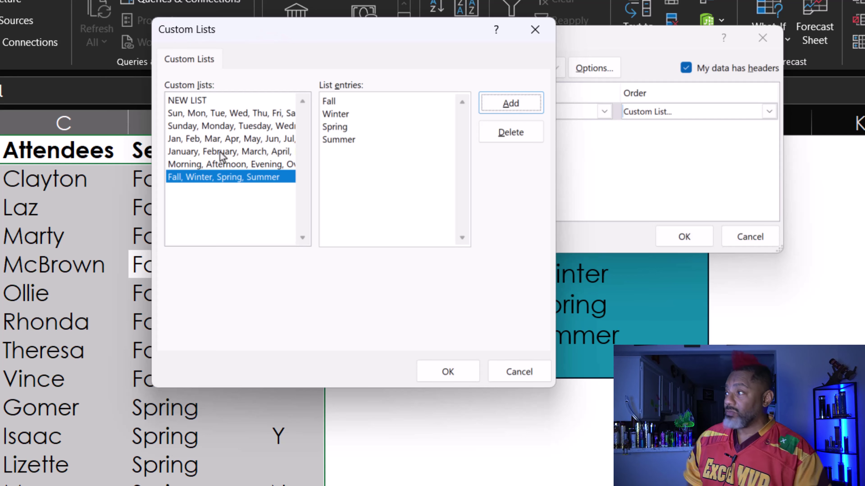
click(443, 371)
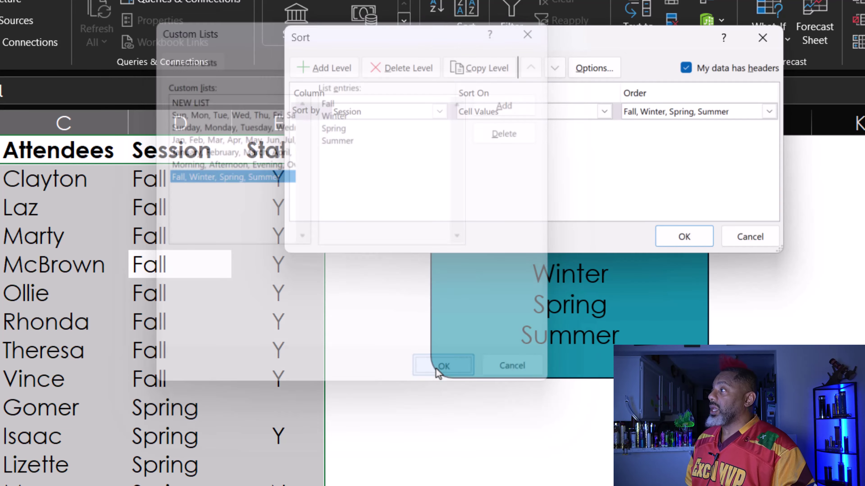
click(684, 237)
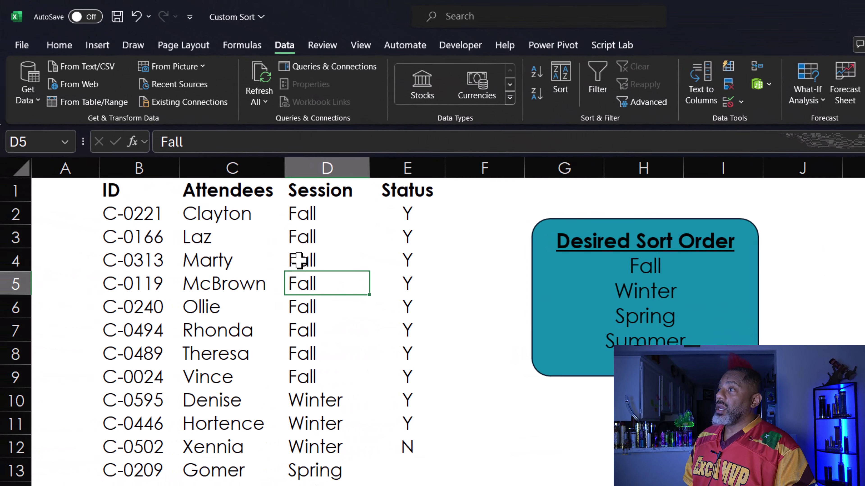
click(146, 236)
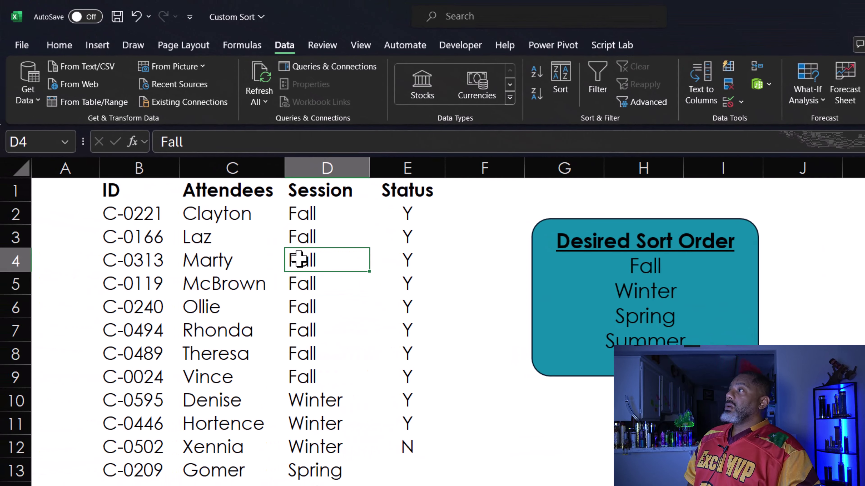
Add a second sort level, Attendees A to Z, beneath the seasonal Session order.
click(562, 79)
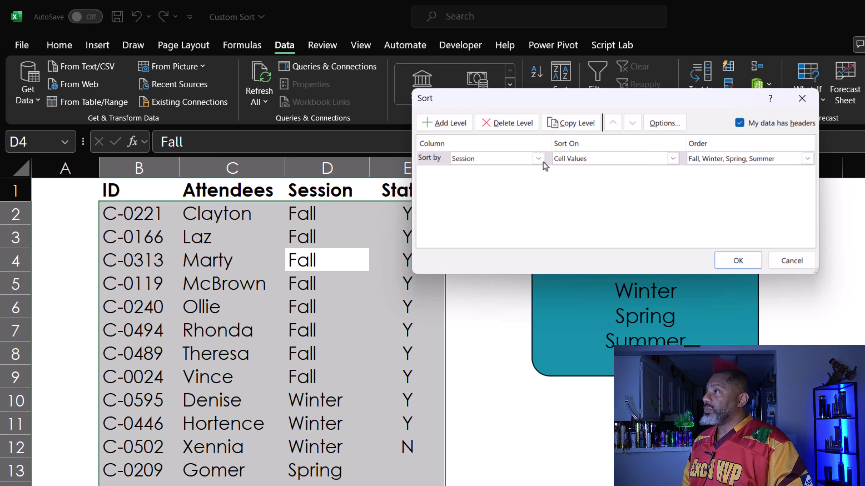
click(460, 124)
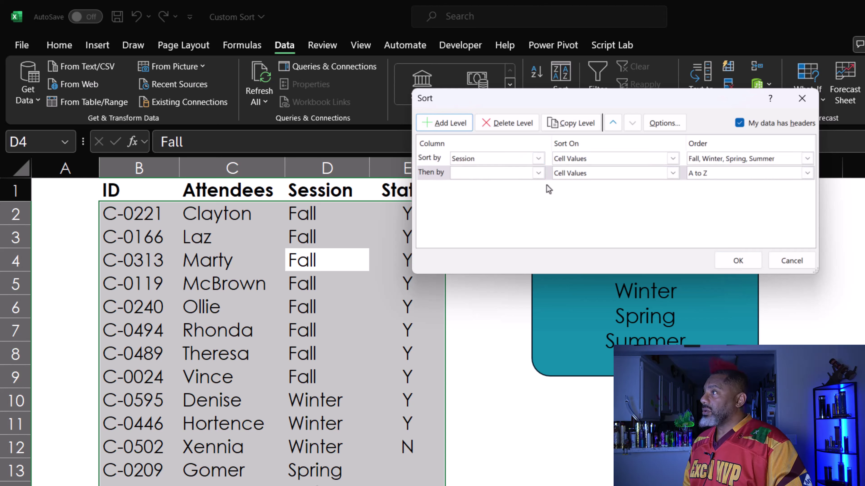
click(538, 174)
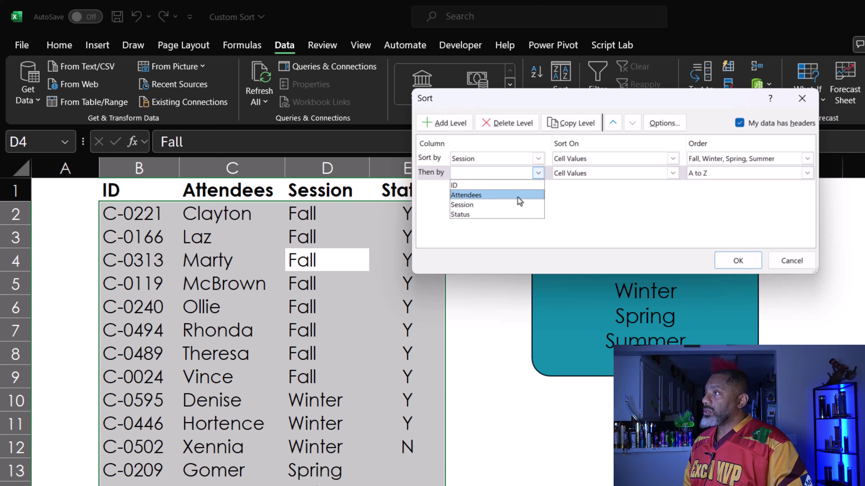
click(518, 195)
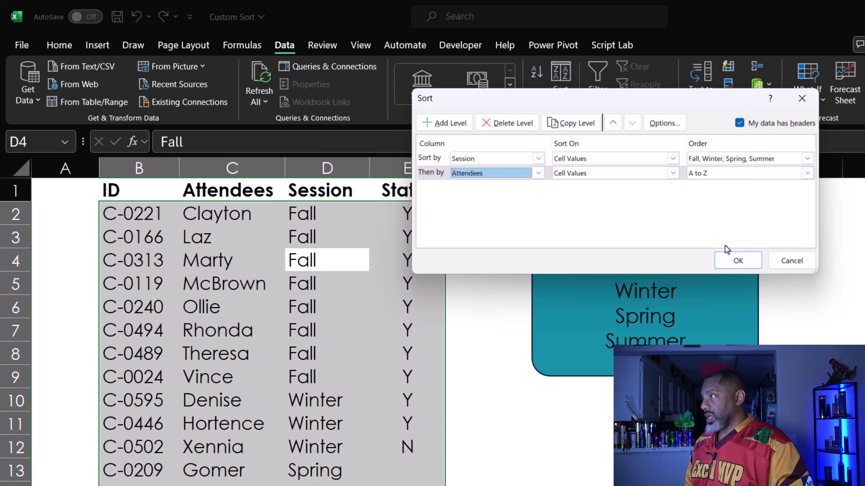
click(728, 260)
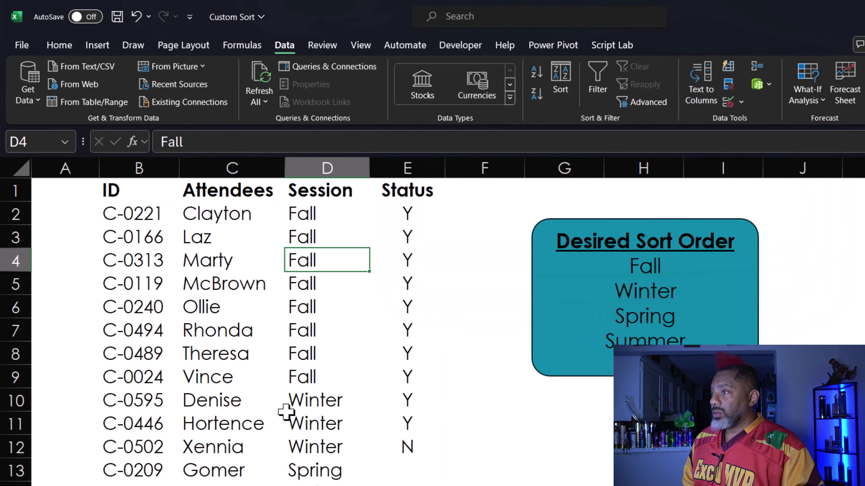
Highlight the Winter attendee rows to check their names are alphabetical, then clear the selection.
scroll(295, 431, down, 2)
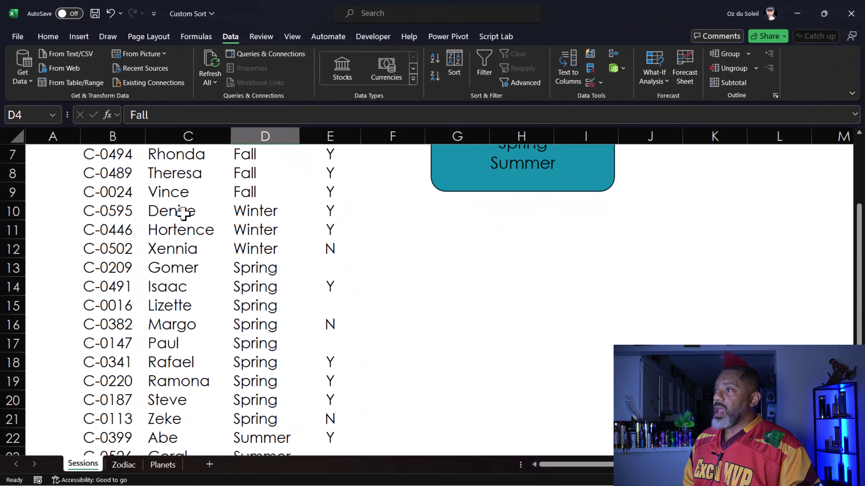
drag(184, 213, 247, 257)
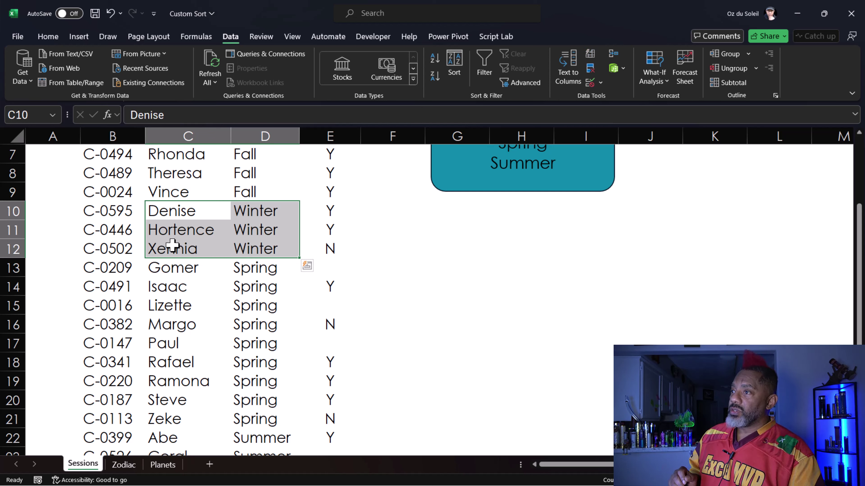
click(184, 292)
scroll(185, 292, down, 2)
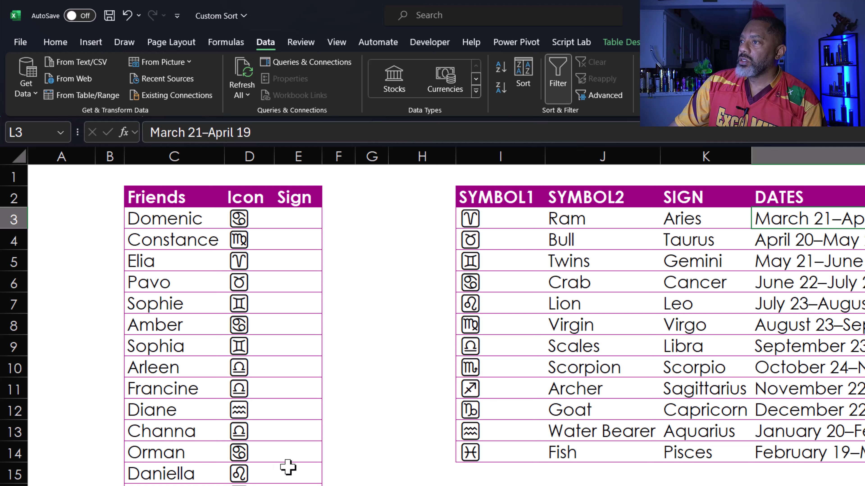
click(174, 282)
click(241, 282)
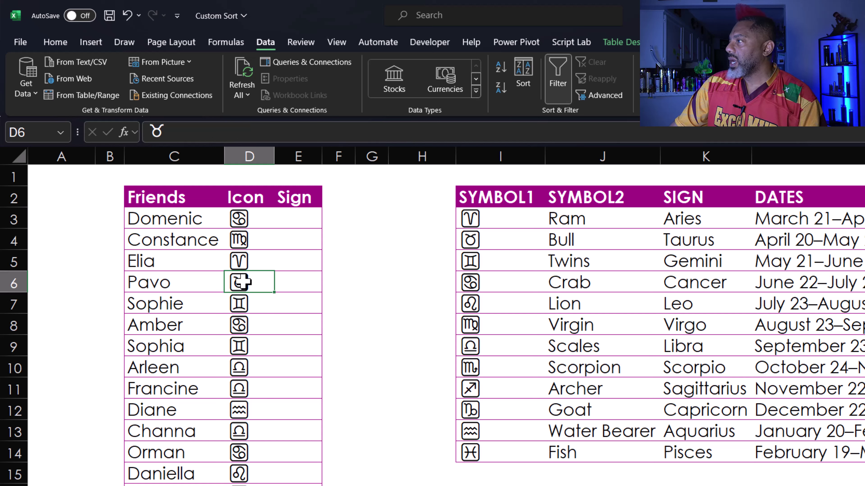
click(477, 240)
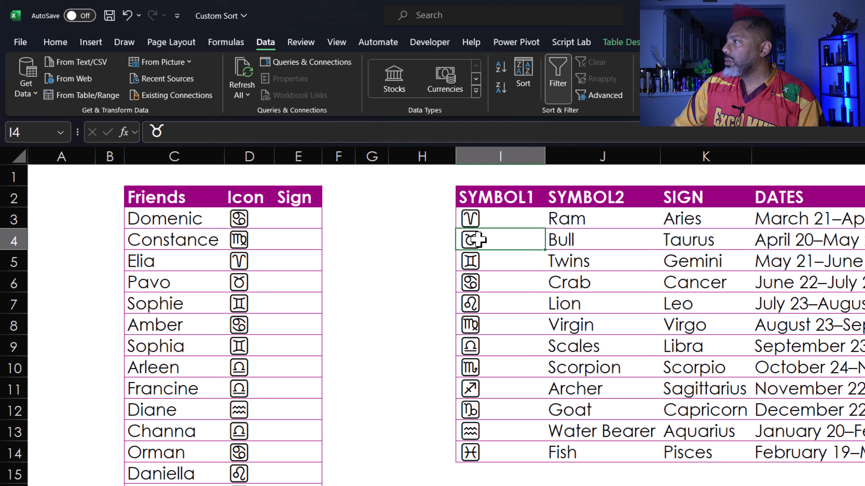
click(675, 238)
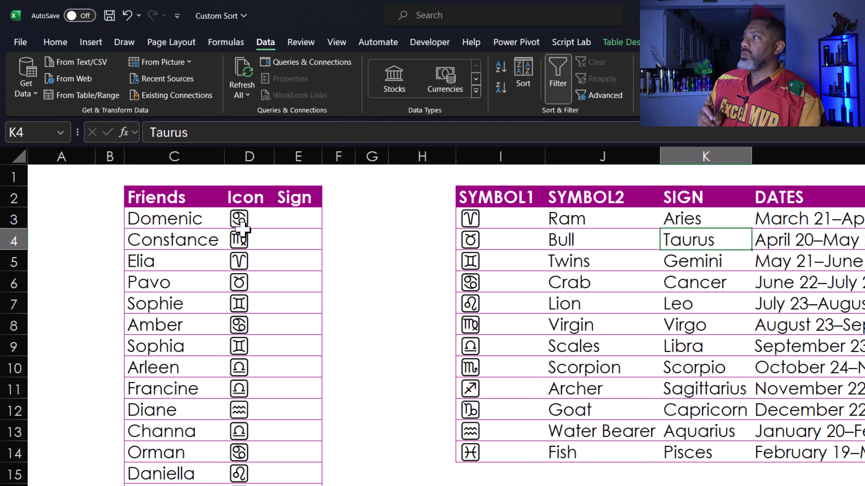
click(240, 219)
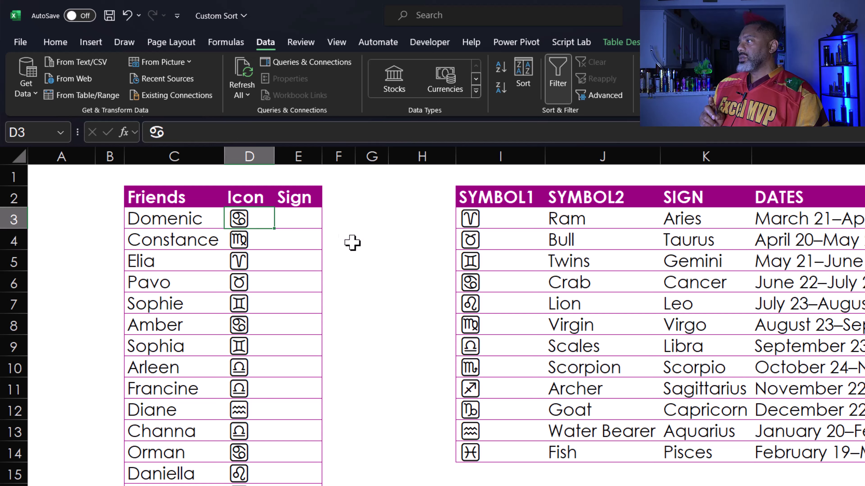
click(471, 282)
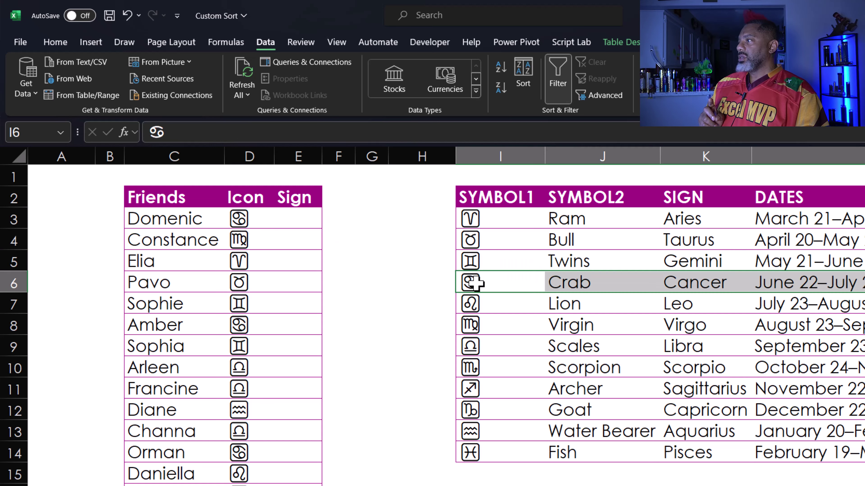
click(697, 284)
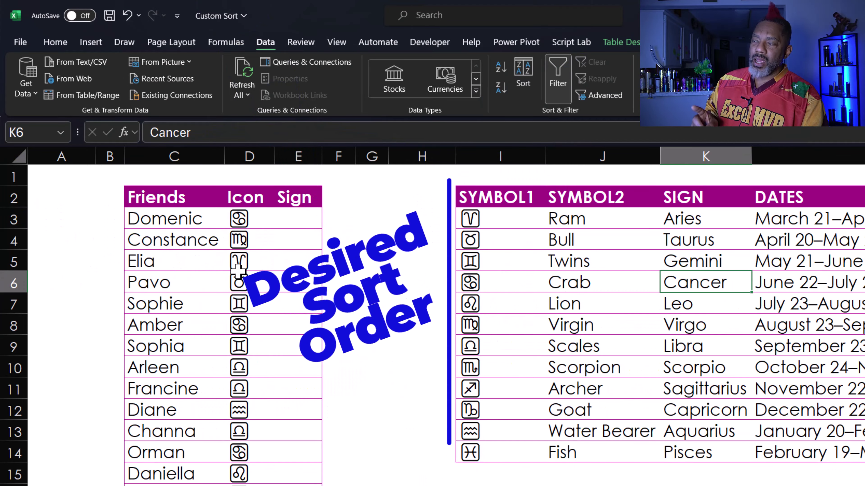
click(286, 221)
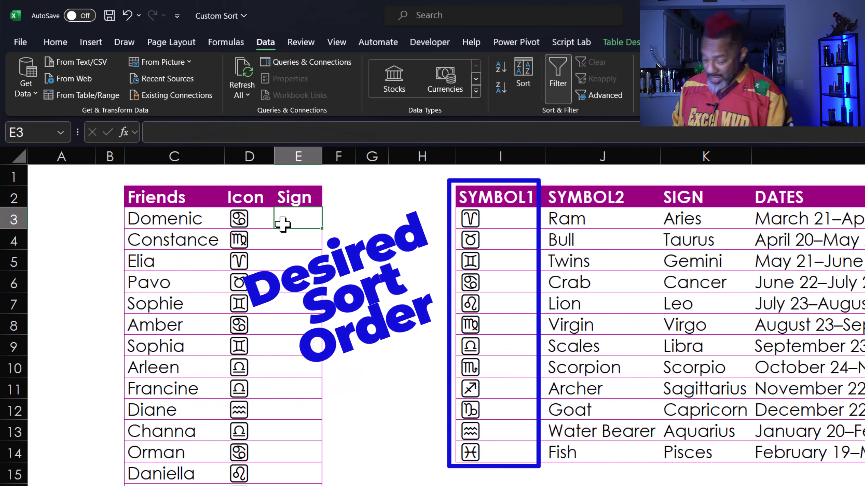
text(=xl)
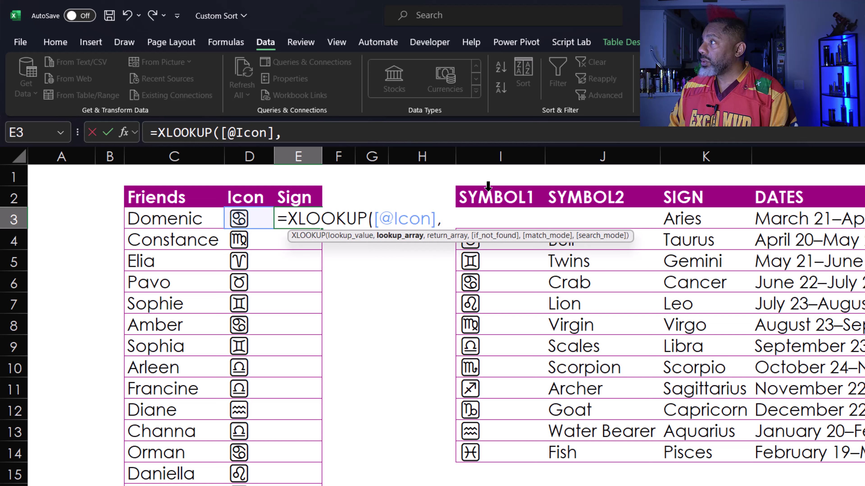
click(488, 190)
text(,)
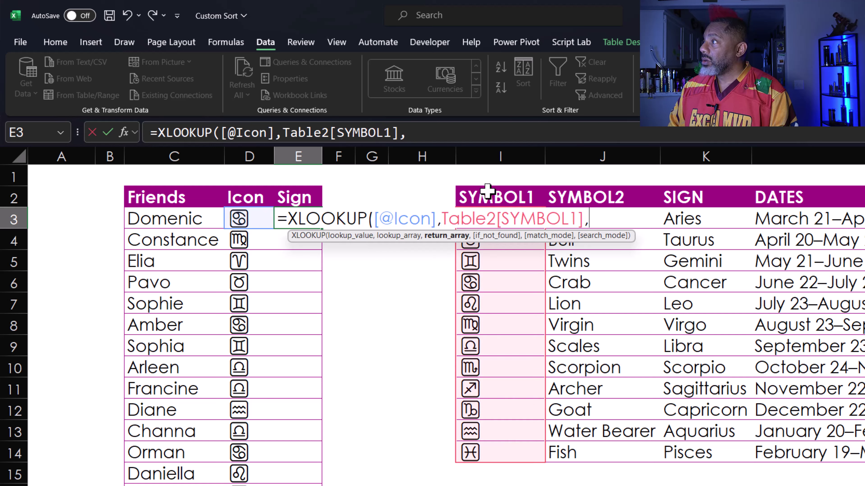
click(688, 184)
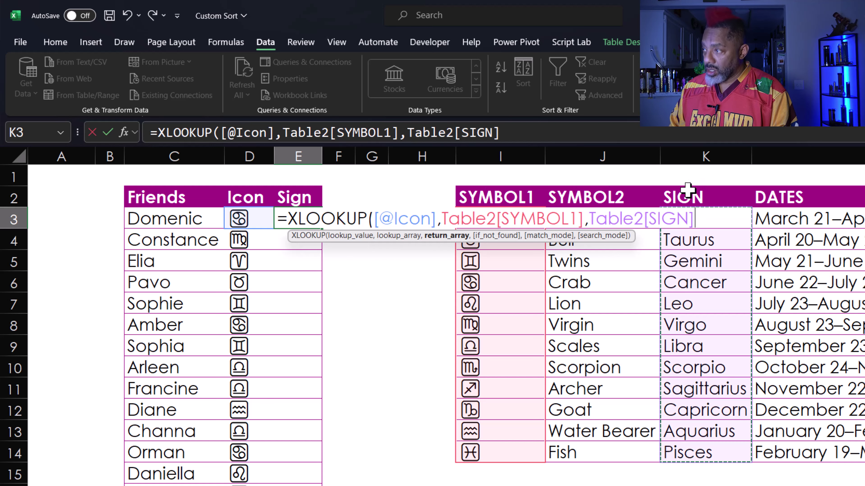
key(Return)
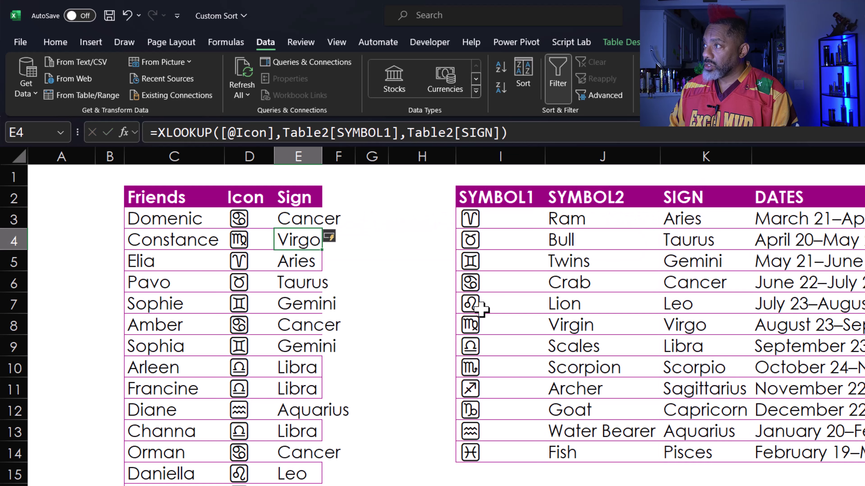
Autofit column E and check the Aquarius, Leo and Libra results near the table's end.
double_click(324, 163)
scroll(305, 325, down, 3)
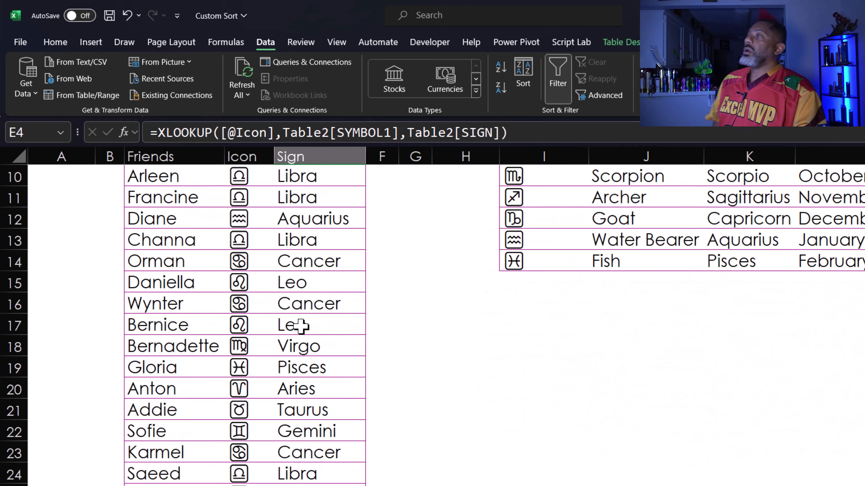
scroll(301, 326, down, 8)
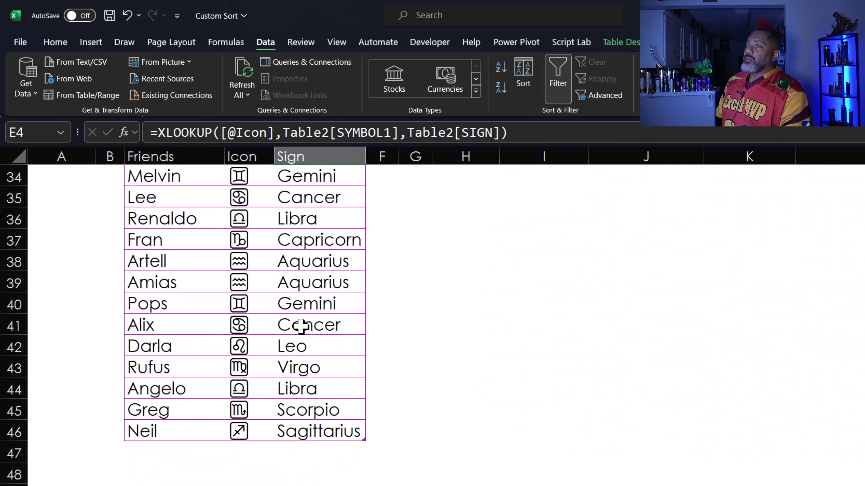
click(239, 285)
click(240, 348)
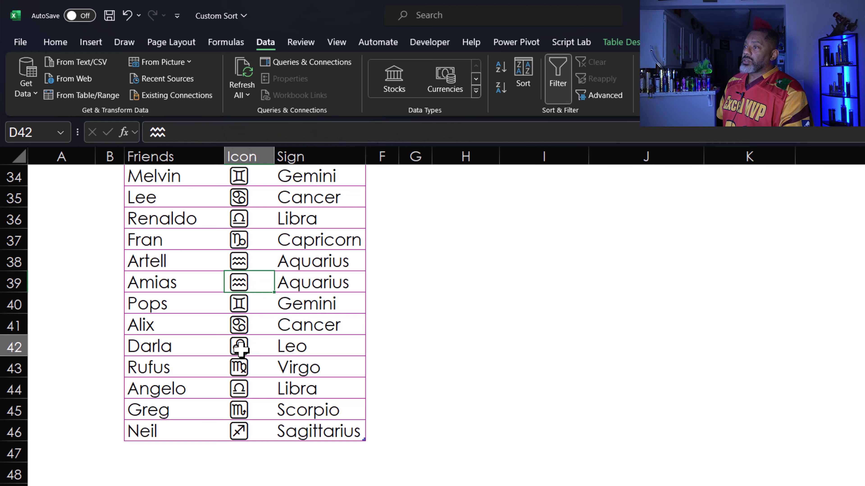
click(242, 388)
scroll(245, 388, up, 11)
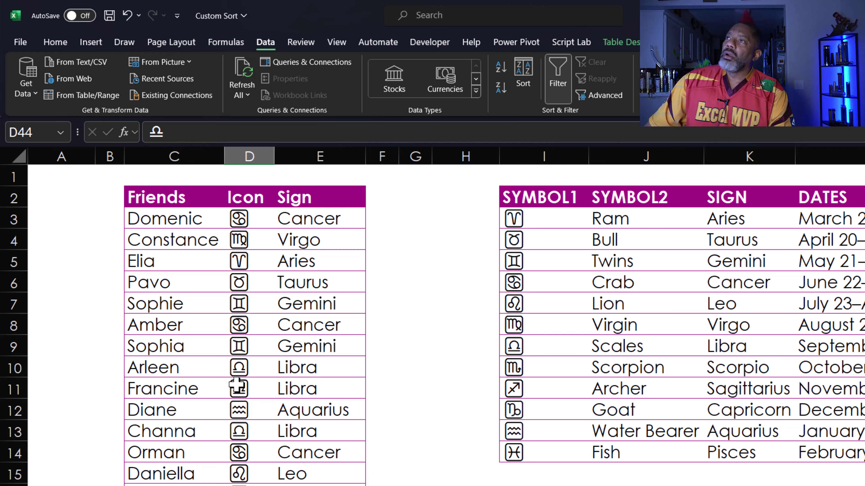
Open Edit Custom Lists from the General section of File > Options > Advanced.
click(20, 44)
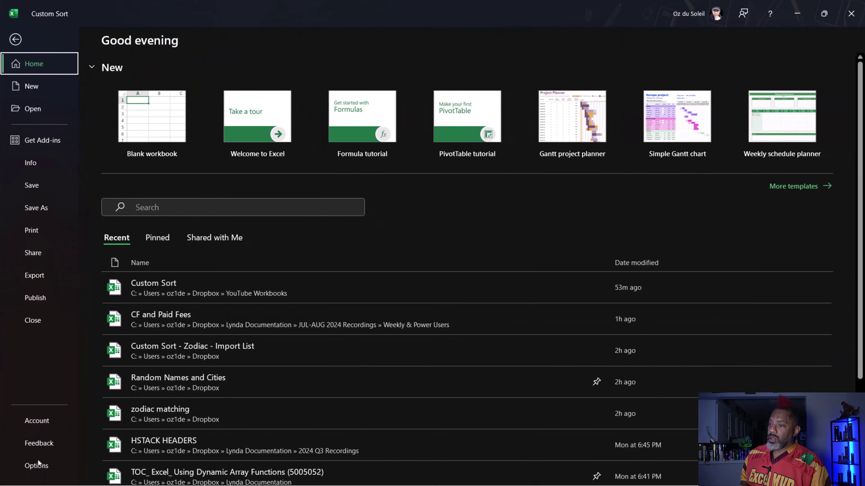
click(37, 465)
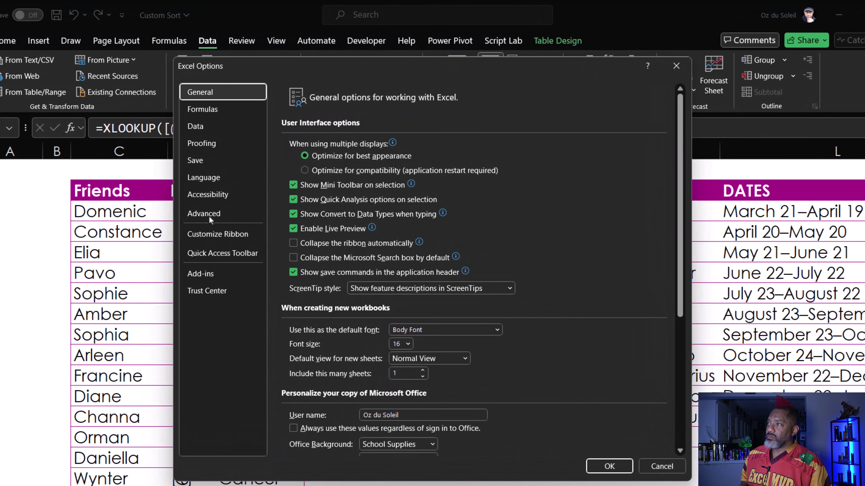
click(208, 216)
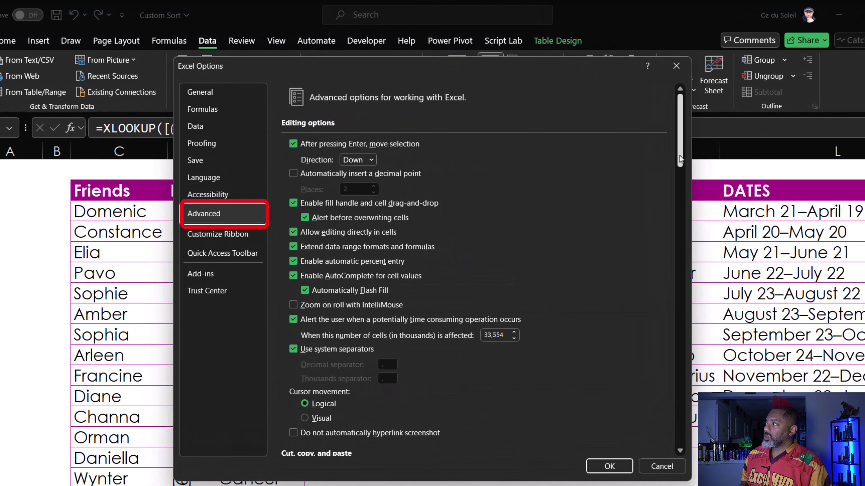
drag(679, 159, 650, 411)
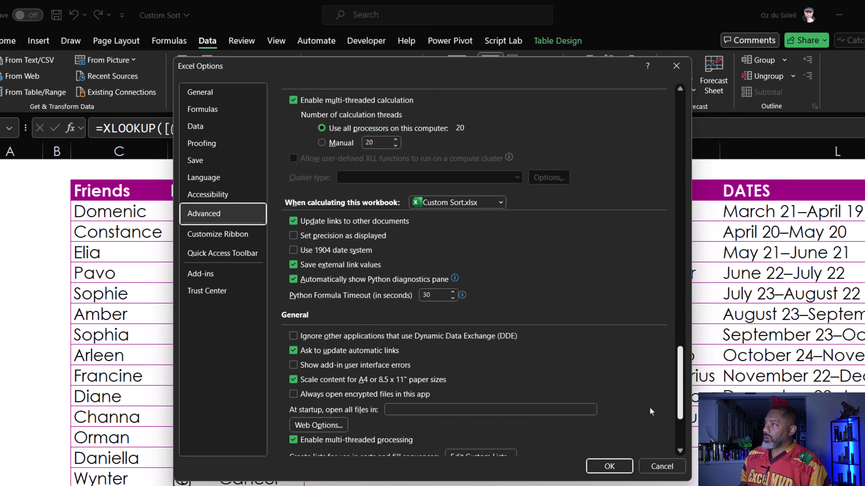
scroll(648, 418, down, 3)
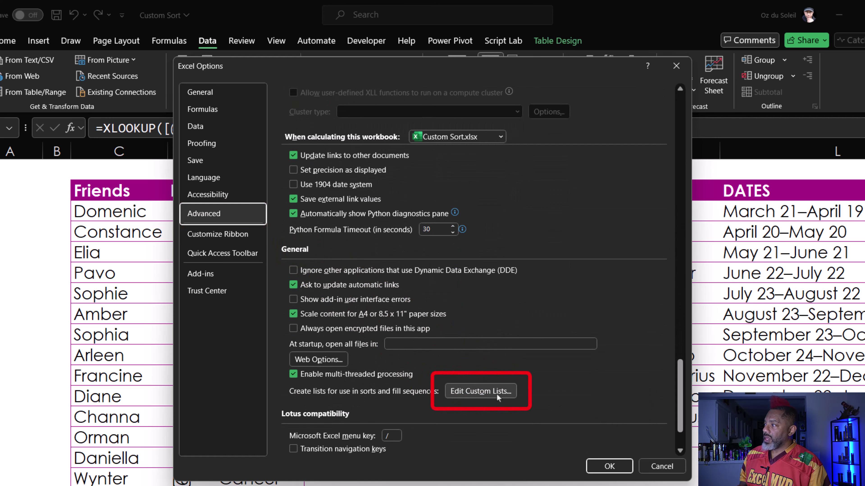
click(497, 393)
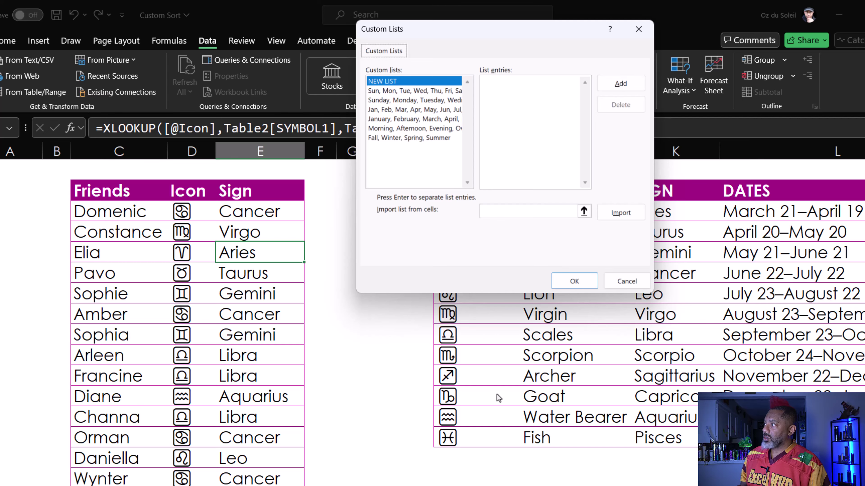
Import the zodiac symbols from I3:I14 as a custom list and confirm both dialogs.
click(584, 212)
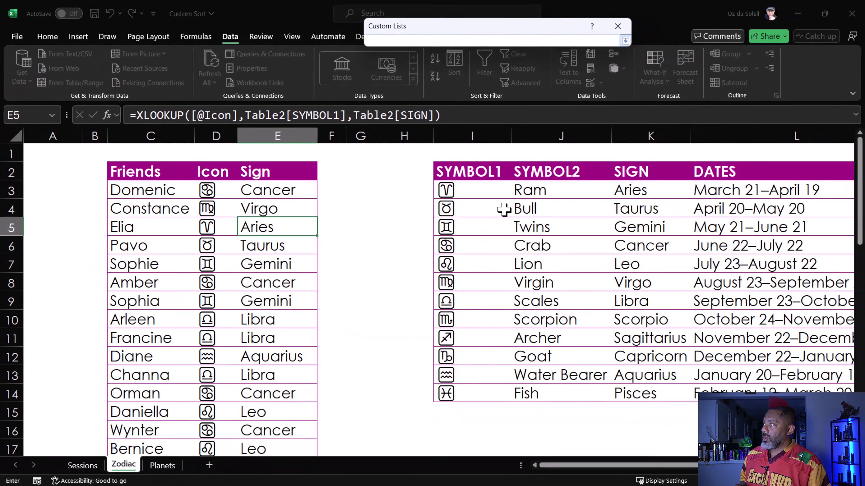
drag(470, 186, 473, 390)
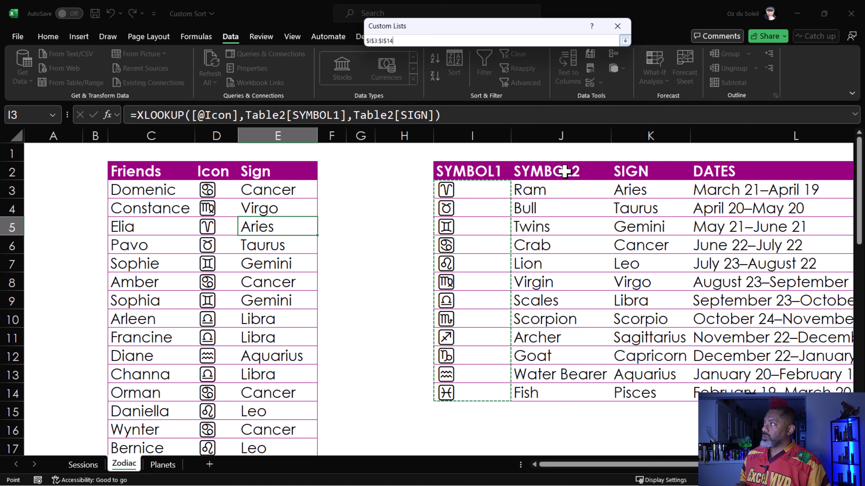
click(624, 41)
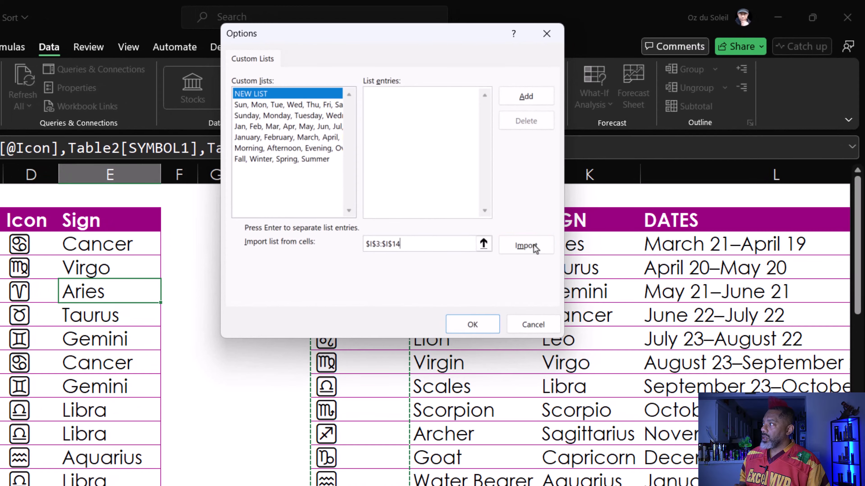
click(550, 232)
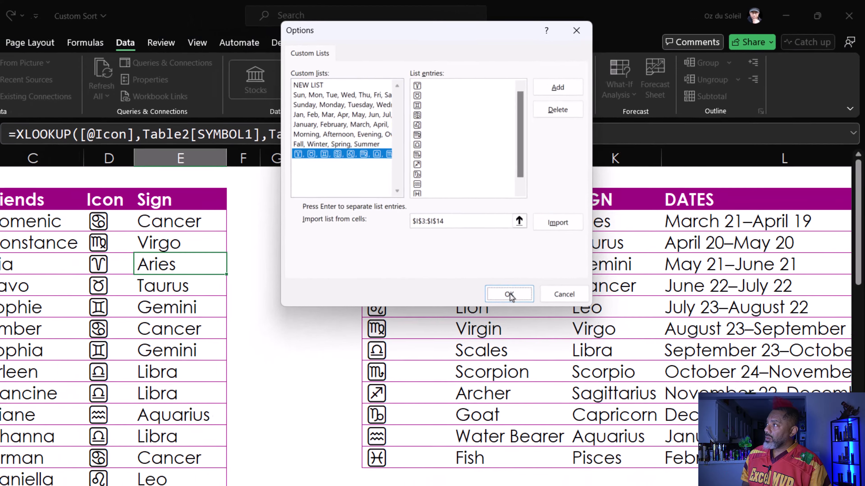
click(472, 325)
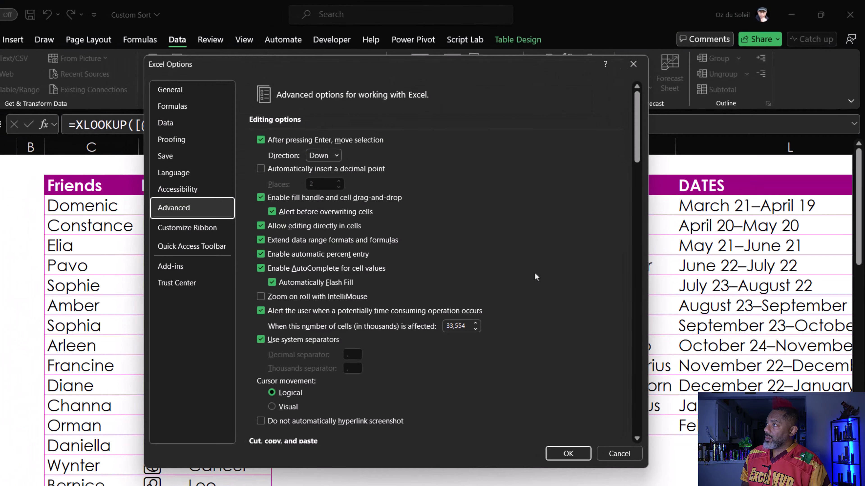
click(564, 453)
click(109, 244)
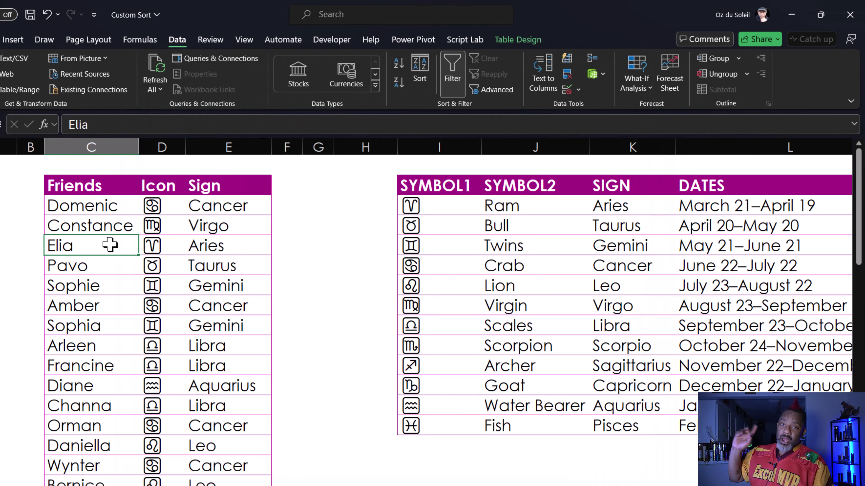
Sort the Friends table by Icon using the zodiac custom list, then by Friends A to Z.
click(415, 71)
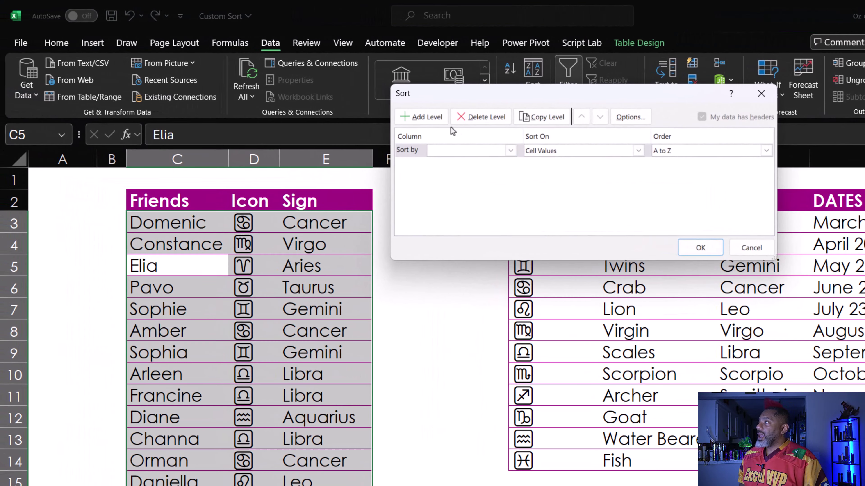
click(350, 110)
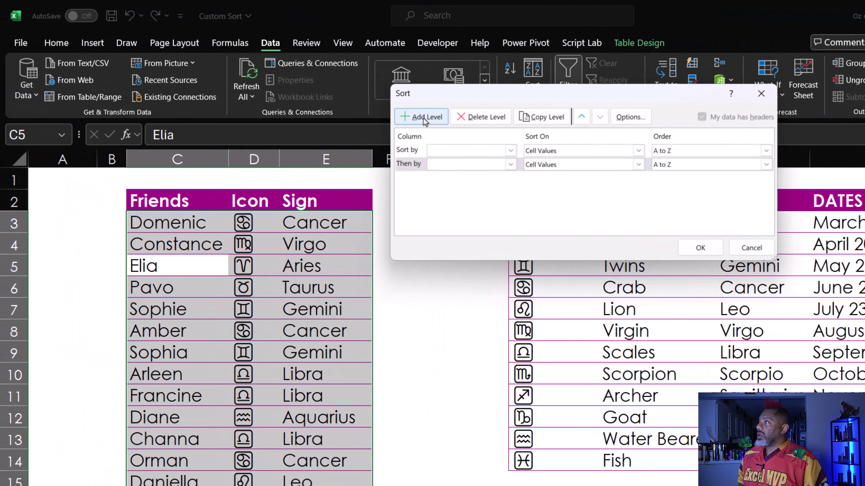
click(511, 164)
click(503, 175)
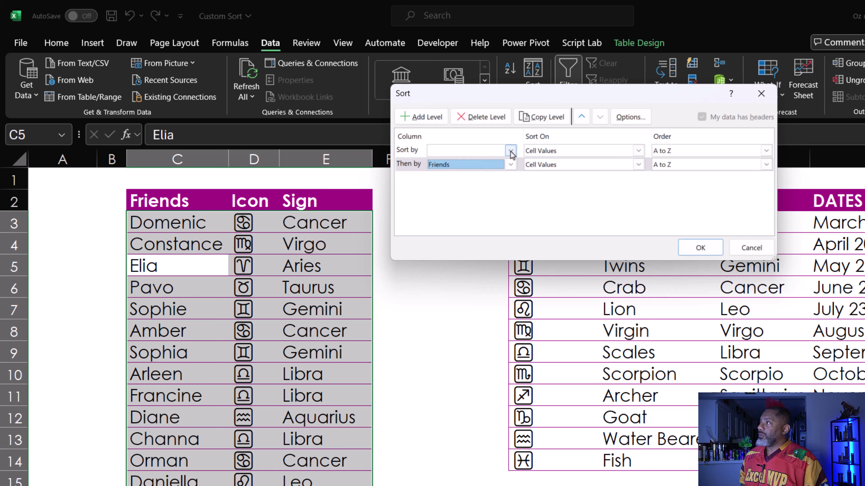
click(510, 150)
click(504, 171)
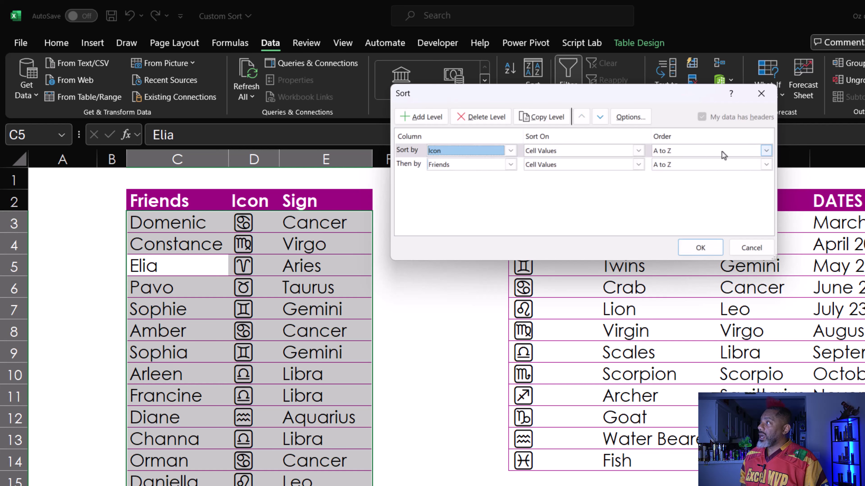
click(766, 150)
click(731, 181)
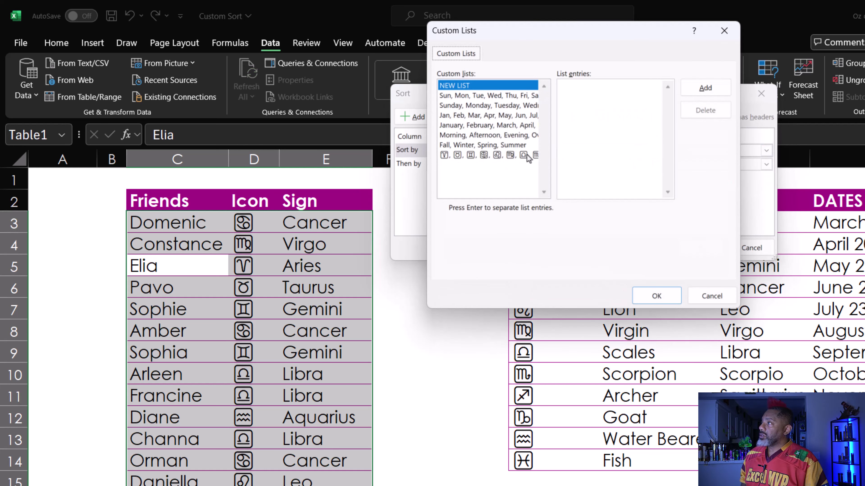
click(527, 155)
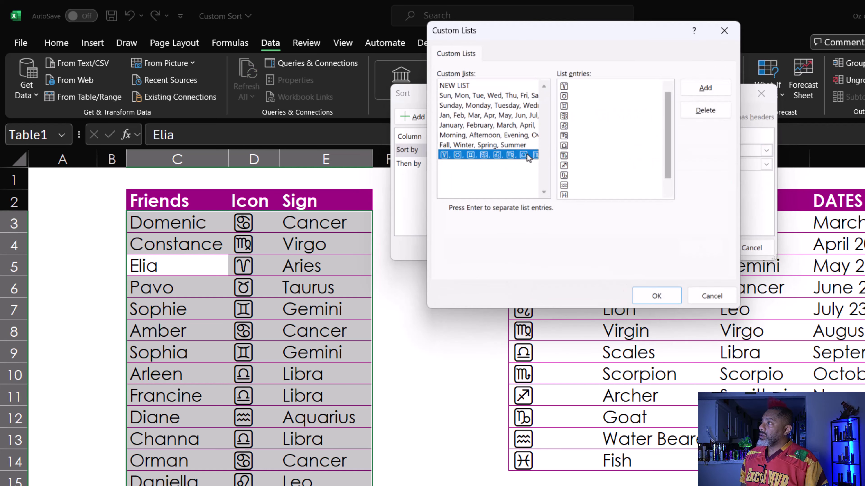
click(655, 296)
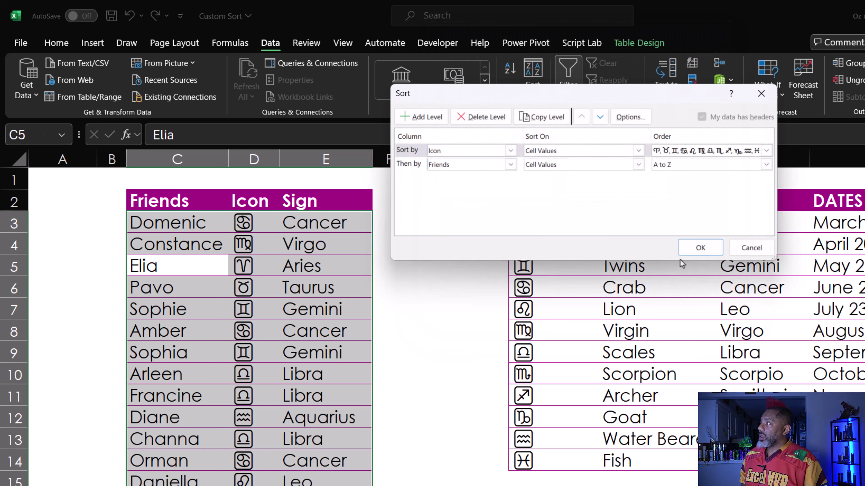
click(689, 251)
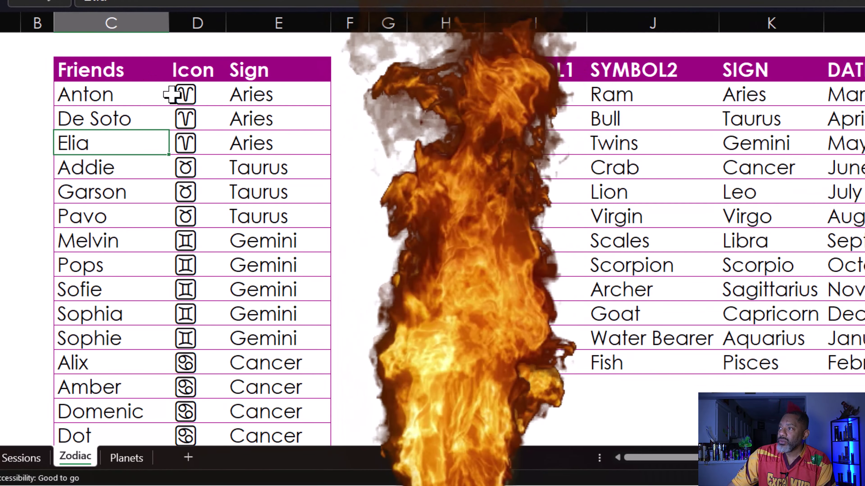
drag(178, 92, 202, 320)
scroll(187, 141, down, 3)
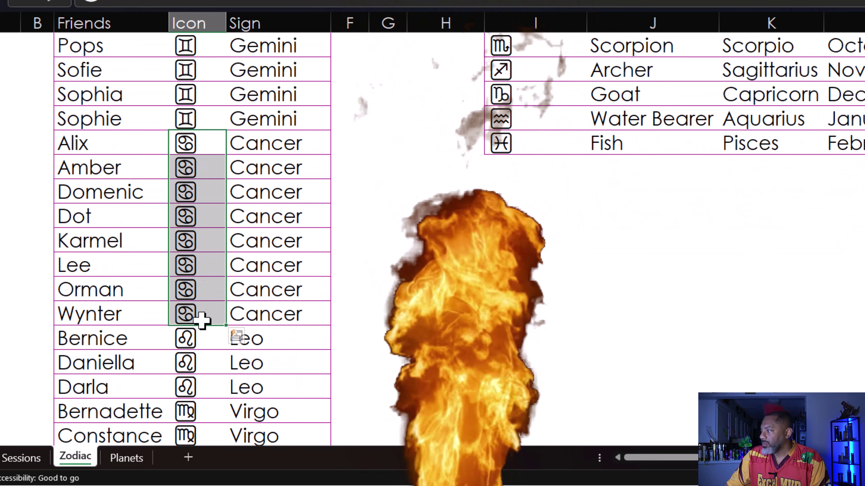
scroll(202, 318, down, 4)
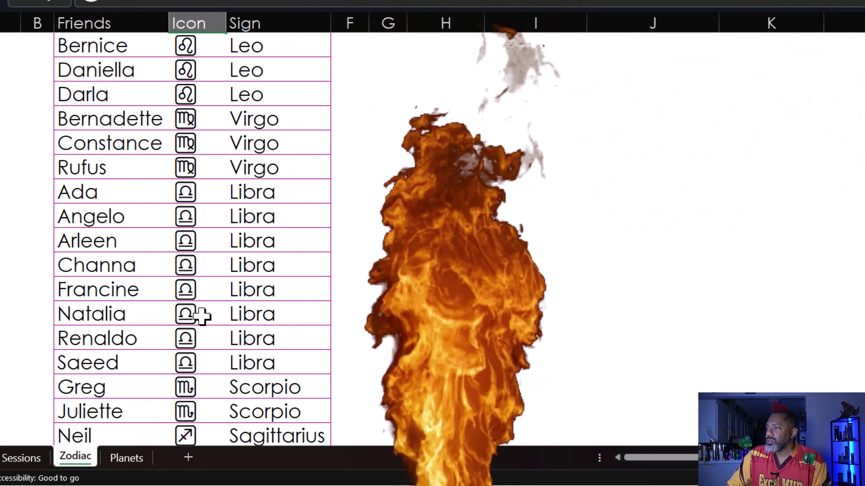
scroll(202, 317, down, 7)
scroll(202, 317, up, 15)
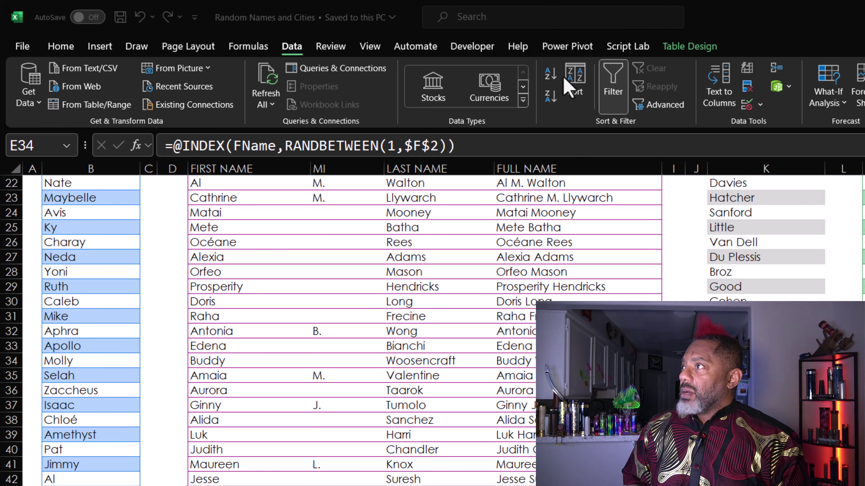
From the Names sheet's sort settings, pick Custom List… as the order and select the saved zodiac symbol list.
click(574, 80)
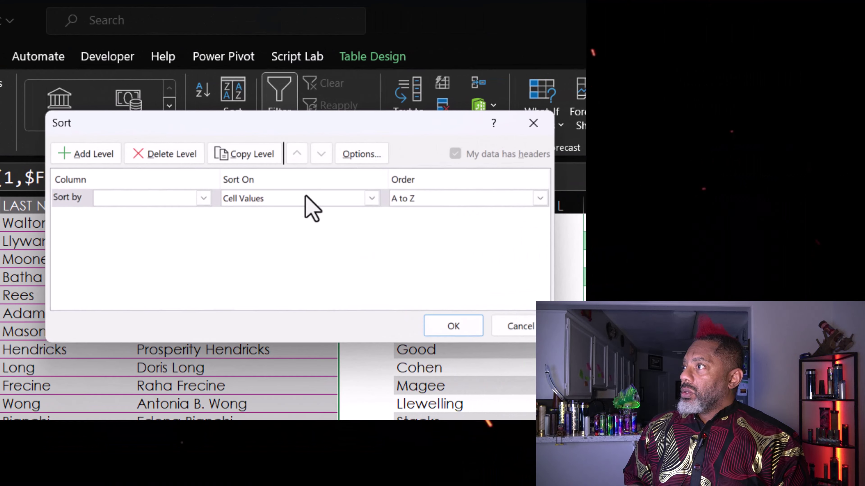
click(540, 198)
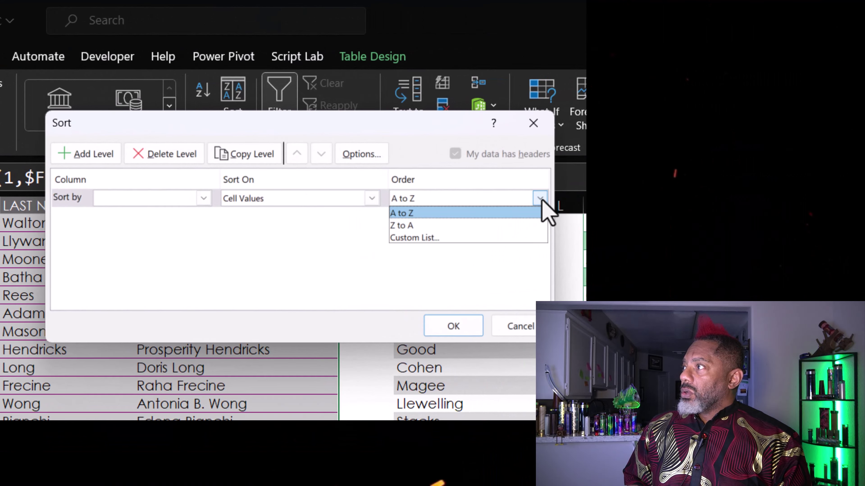
click(497, 239)
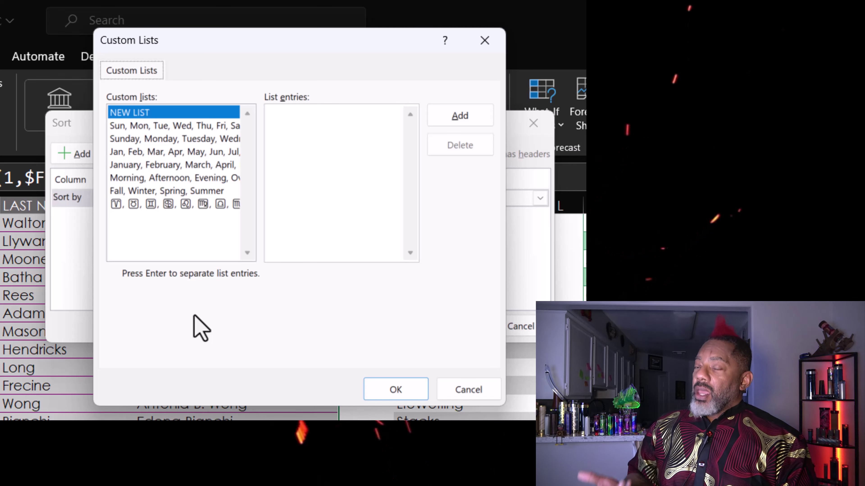
click(185, 204)
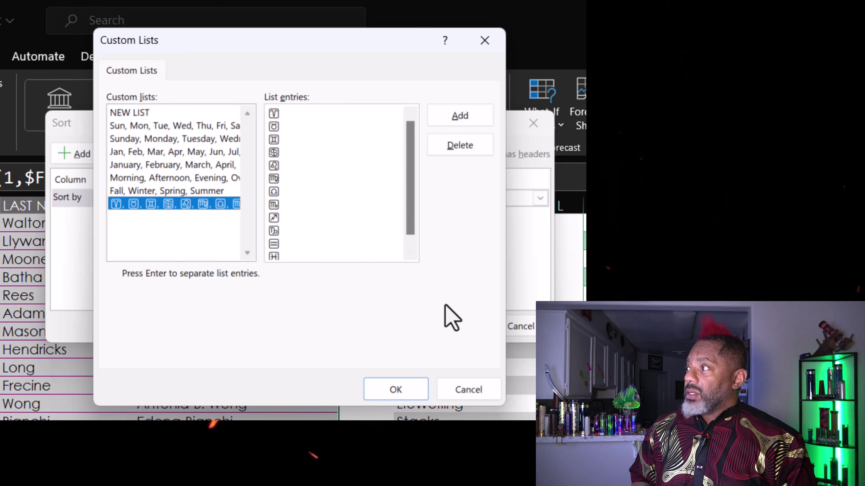